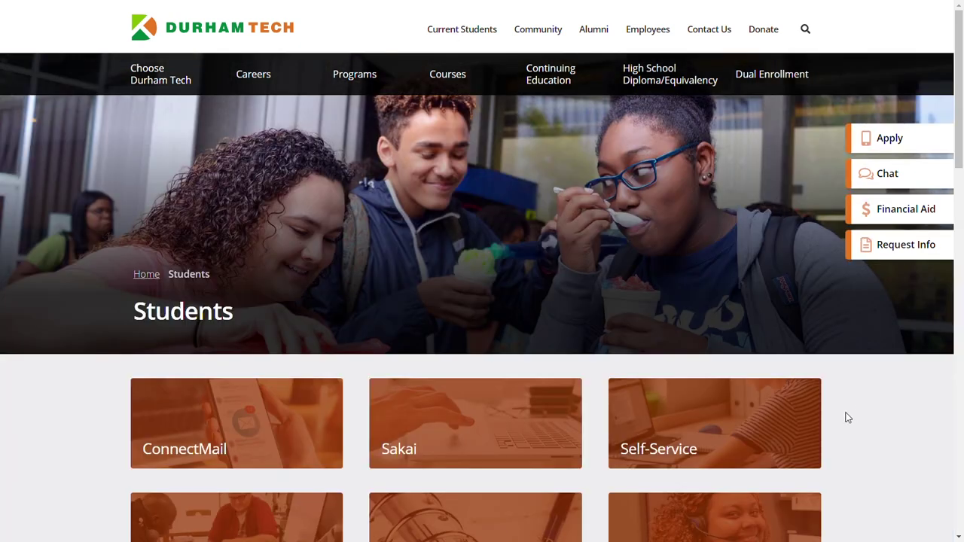
# Open Self-Service from the Students page and sign in with the account user name and password.
pyautogui.click(672, 450)
pyautogui.click(438, 118)
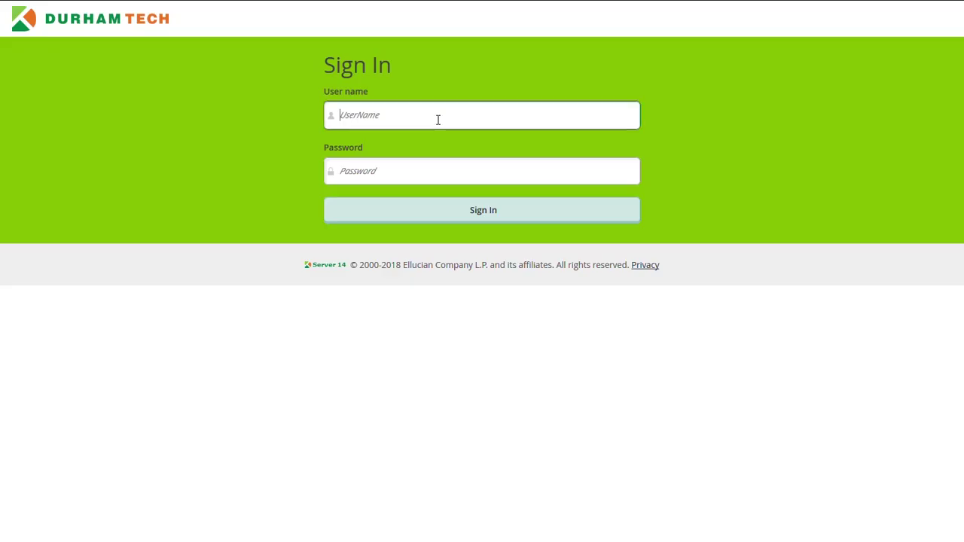
pyautogui.write('lastnamea0000')
pyautogui.press('Tab')
pyautogui.write('••••••••••••')
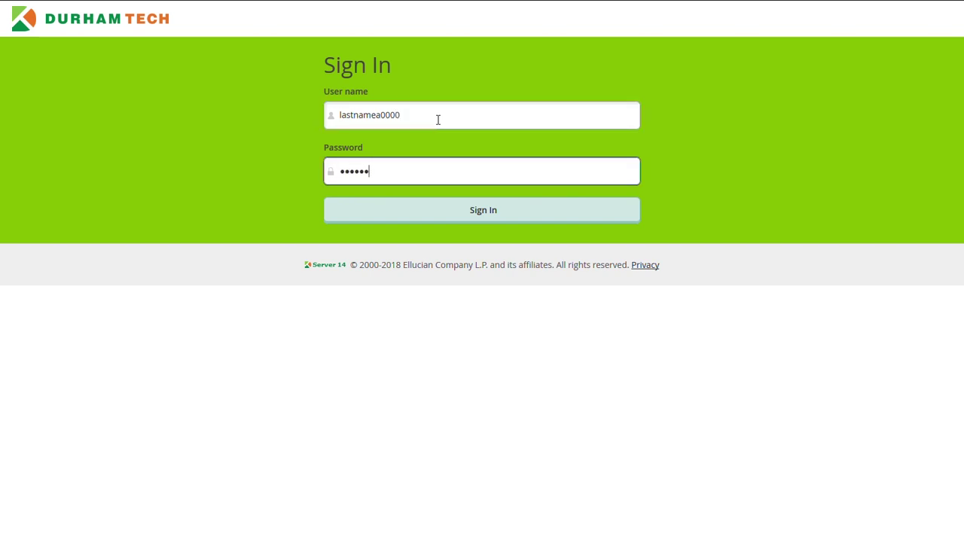
pyautogui.press('Tab')
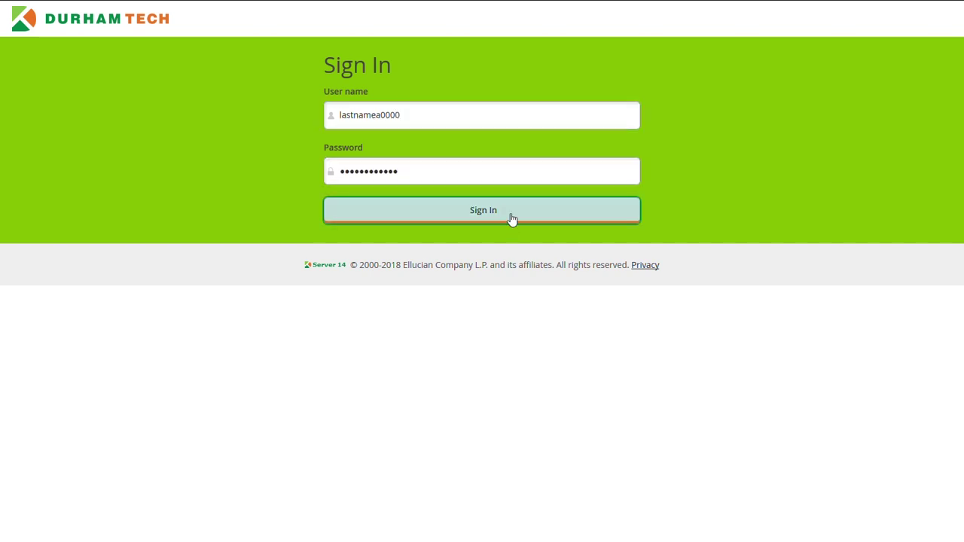
pyautogui.click(512, 219)
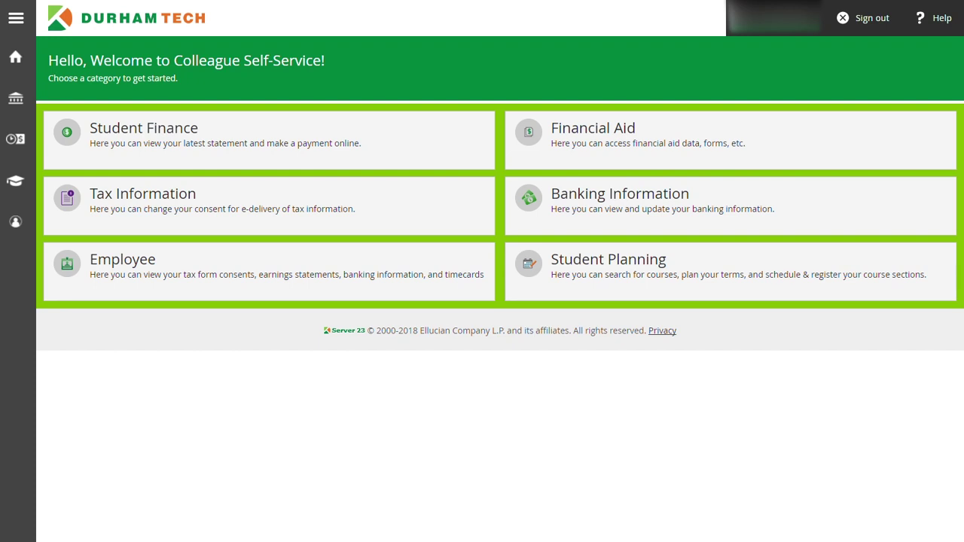
# Go to Plan & Schedule in Student Planning and search the courses for CHM 094.
pyautogui.click(637, 259)
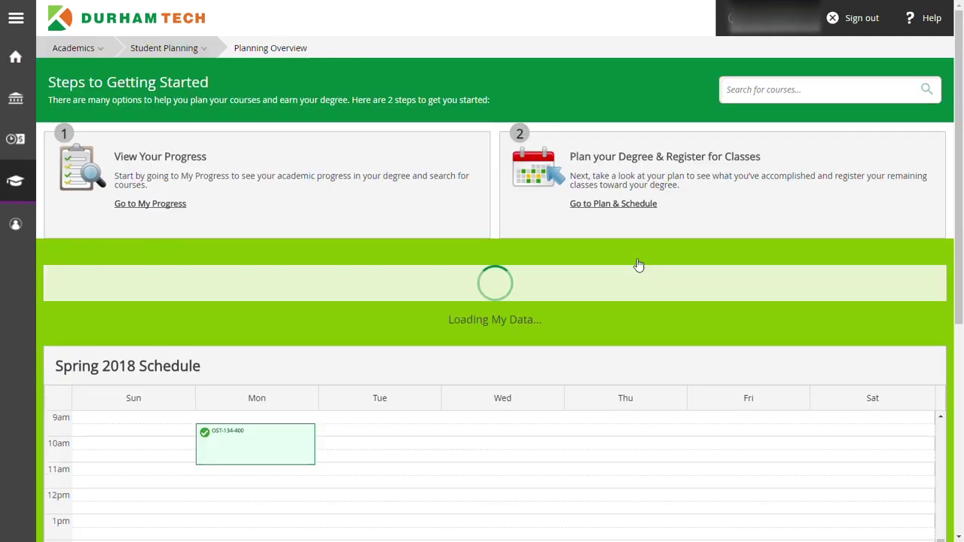
pyautogui.click(637, 213)
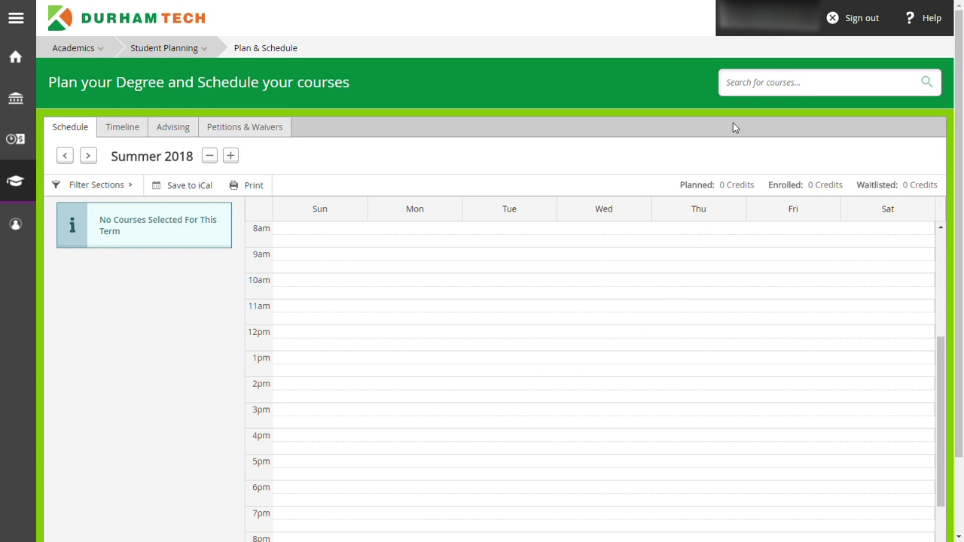
pyautogui.click(762, 84)
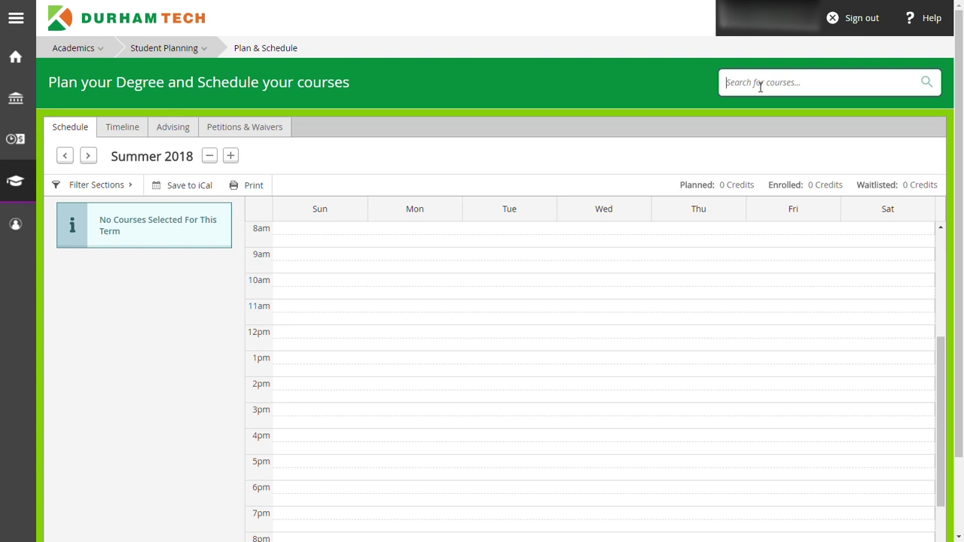
pyautogui.write('CHM 094')
pyautogui.press('Return')
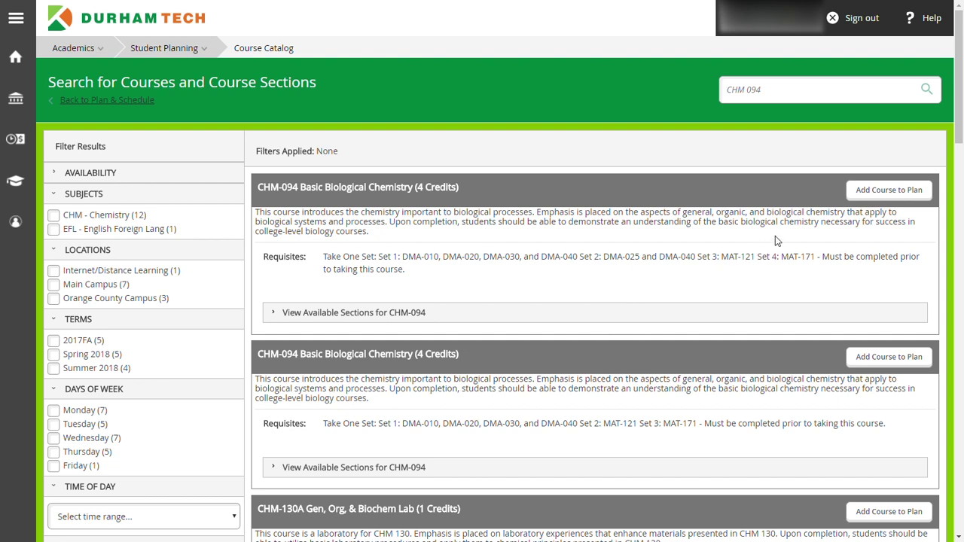
# Add the first listed CHM-094 Basic Biological Chemistry course to the plan for the Summer 2018 term.
pyautogui.click(891, 194)
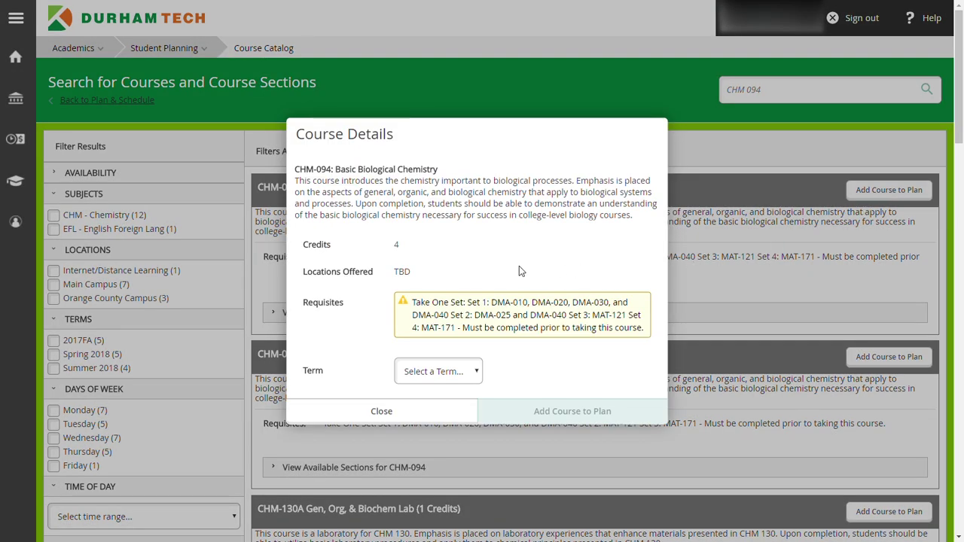
pyautogui.click(477, 374)
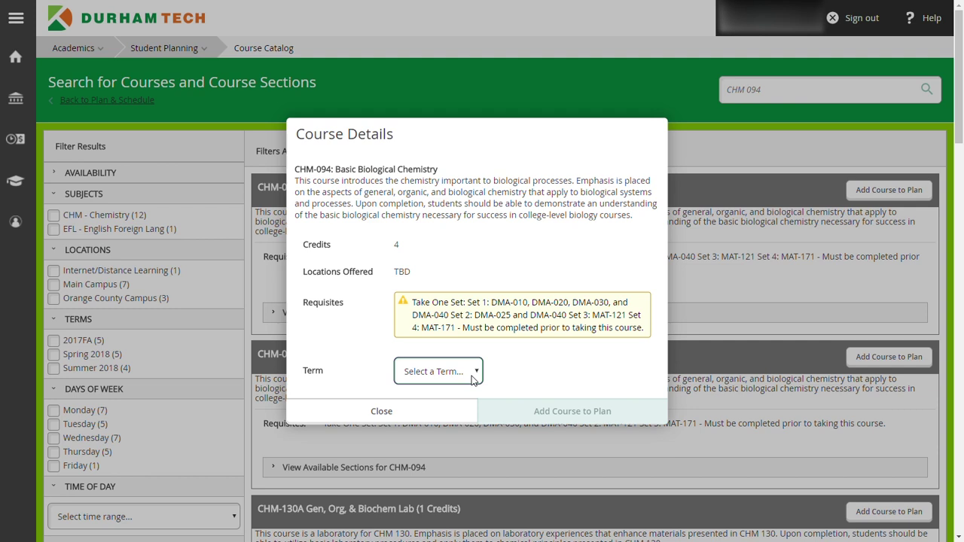
pyautogui.click(461, 419)
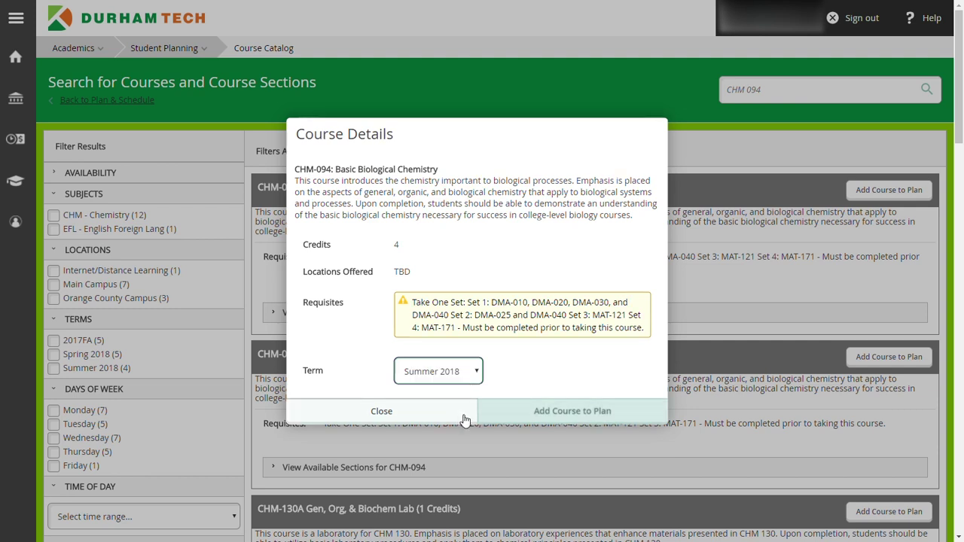
pyautogui.click(575, 416)
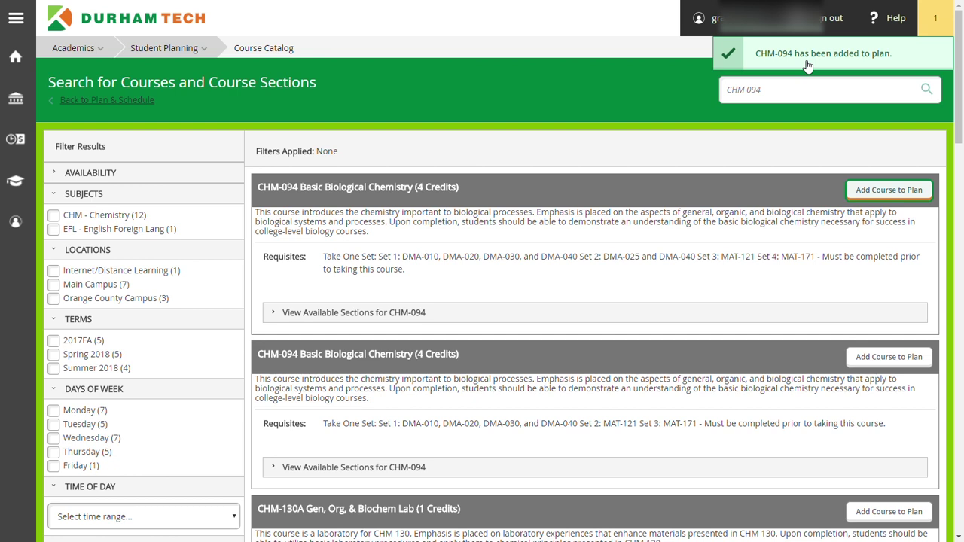
# Search the course catalog for SOC 210.
pyautogui.click(776, 95)
pyautogui.write('SOC 210')
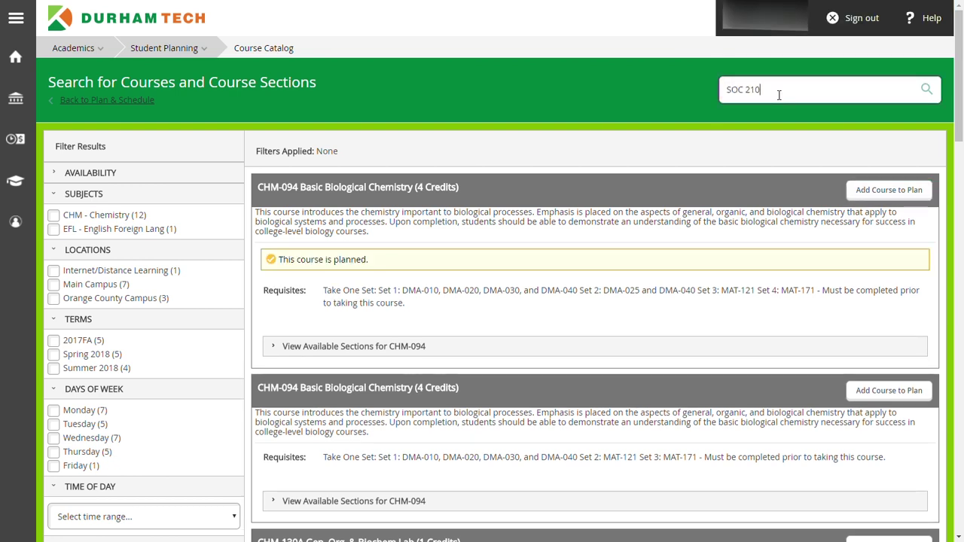
pyautogui.press('Return')
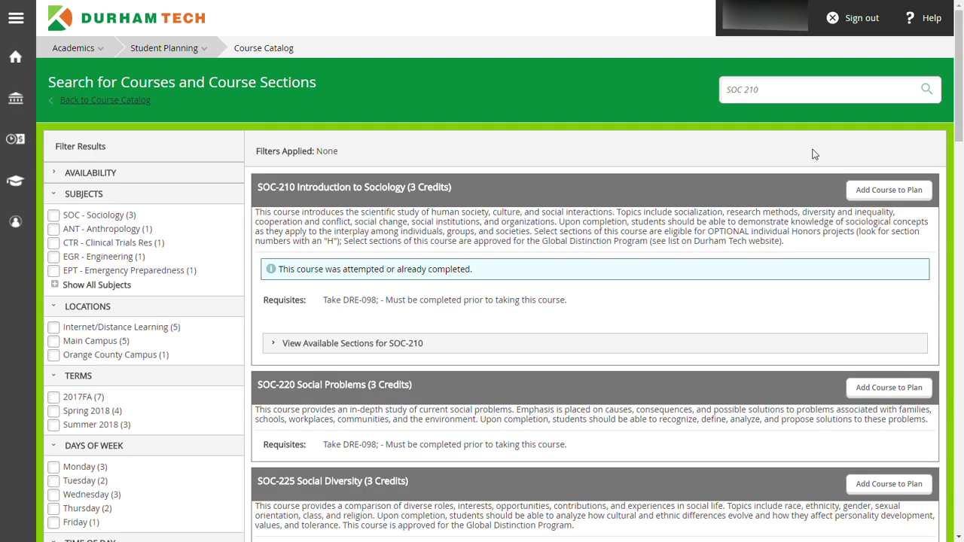
# Add SOC-210 Introduction to Sociology to the plan for the Summer 2018 term.
pyautogui.click(879, 189)
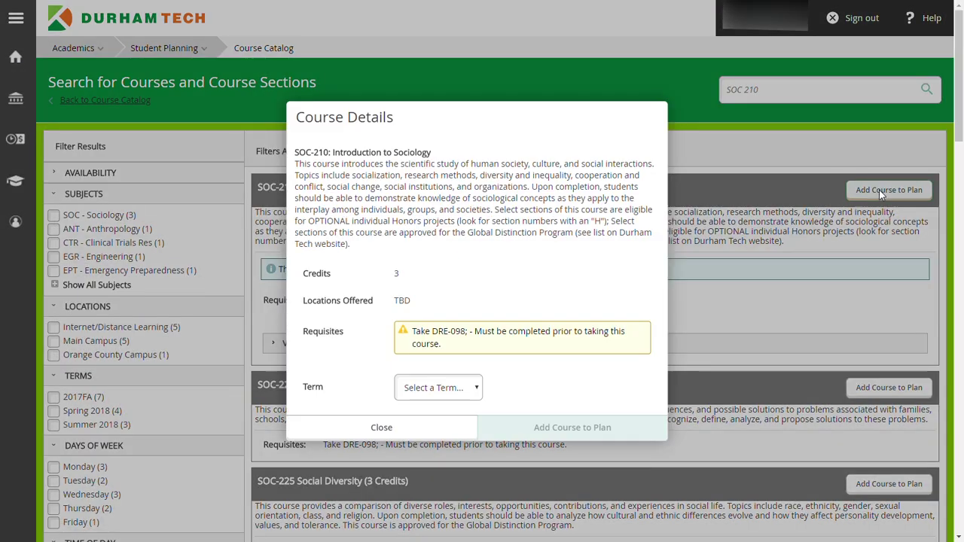
pyautogui.click(476, 390)
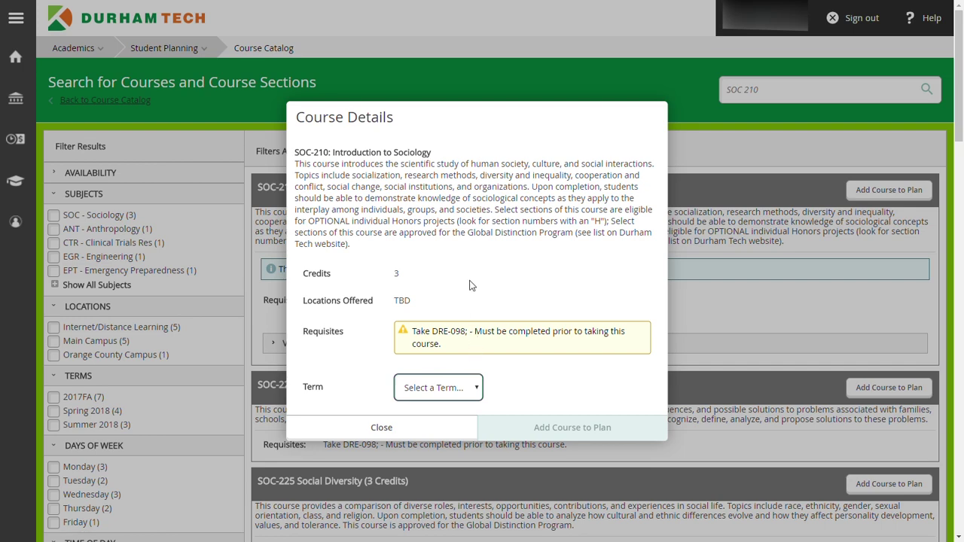
pyautogui.press('Down')
pyautogui.press('Down')
pyautogui.press('Down')
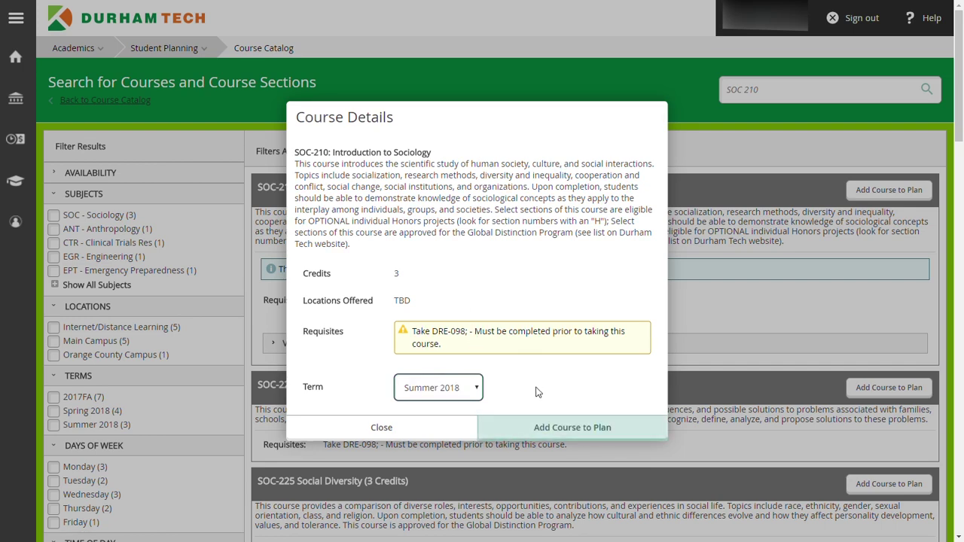
pyautogui.click(544, 427)
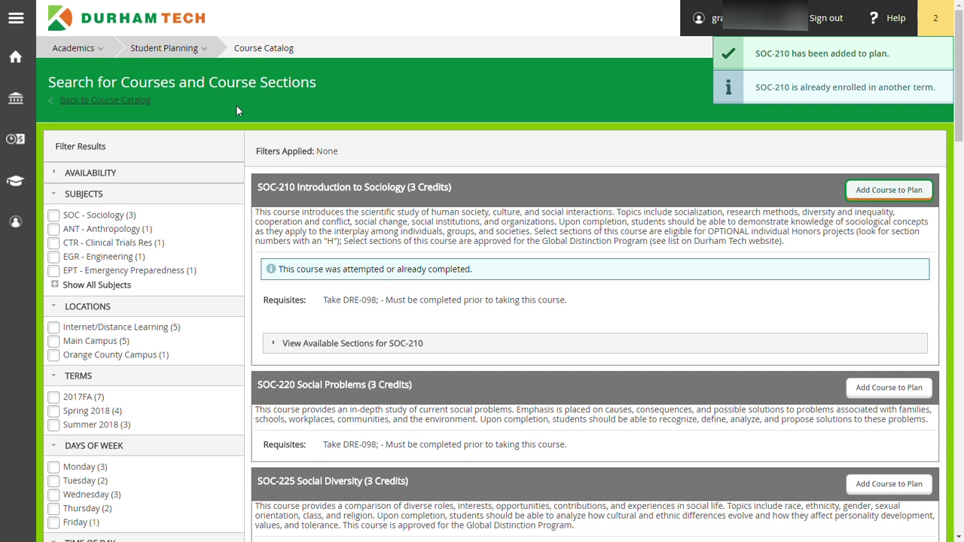
# Return to Plan & Schedule and add section CHM-094-001 of Basic Biological Chemistry to the Summer 2018 schedule.
pyautogui.click(209, 51)
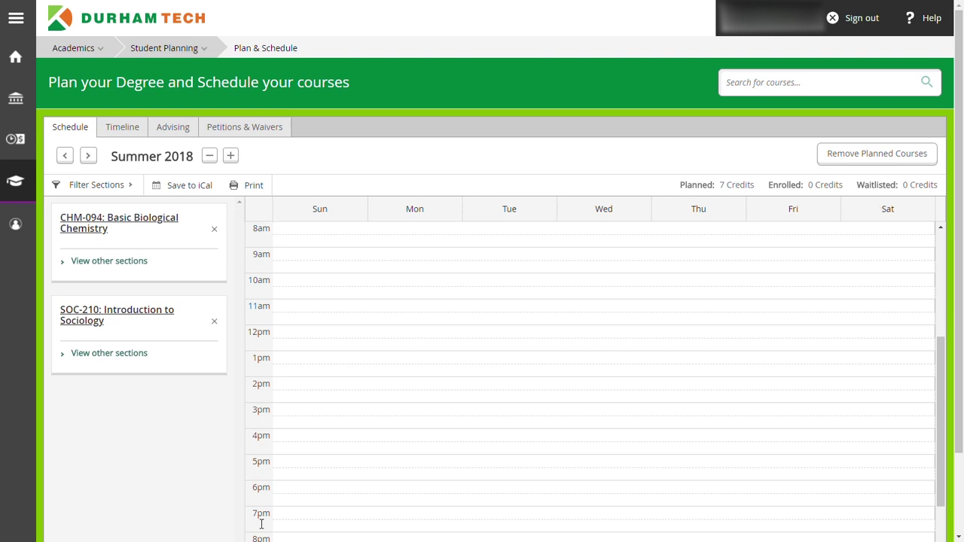
pyautogui.click(143, 269)
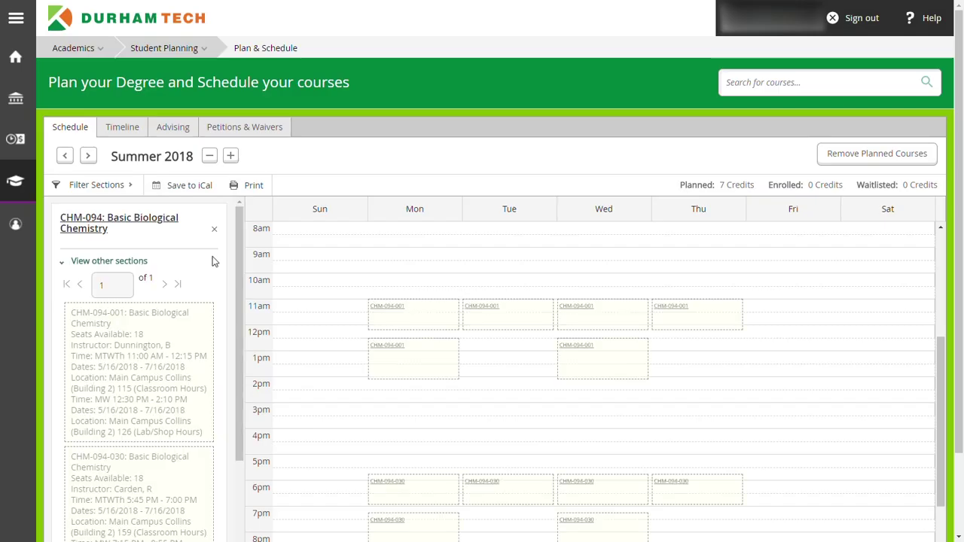
pyautogui.scroll(-1, 212, 261)
pyautogui.scroll(-1, 214, 262)
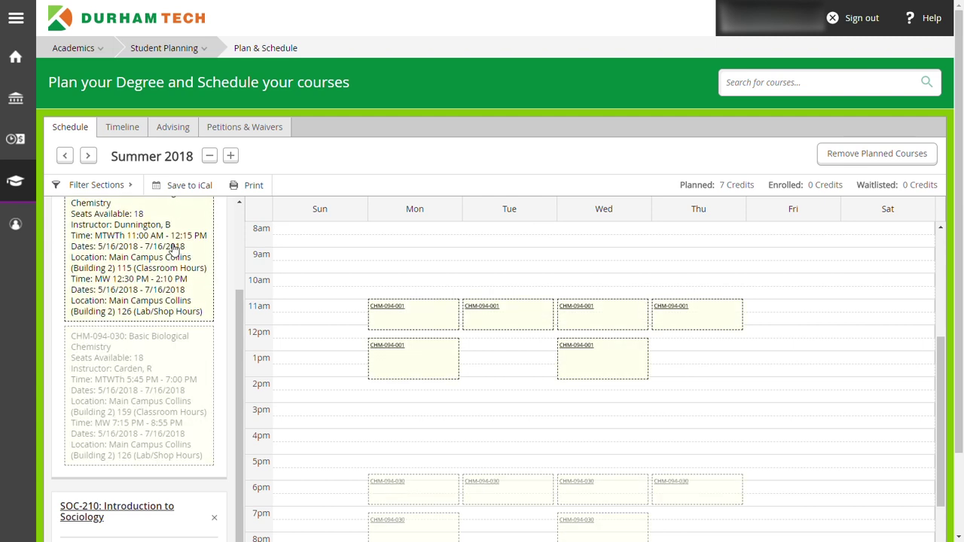
pyautogui.scroll(2, 173, 248)
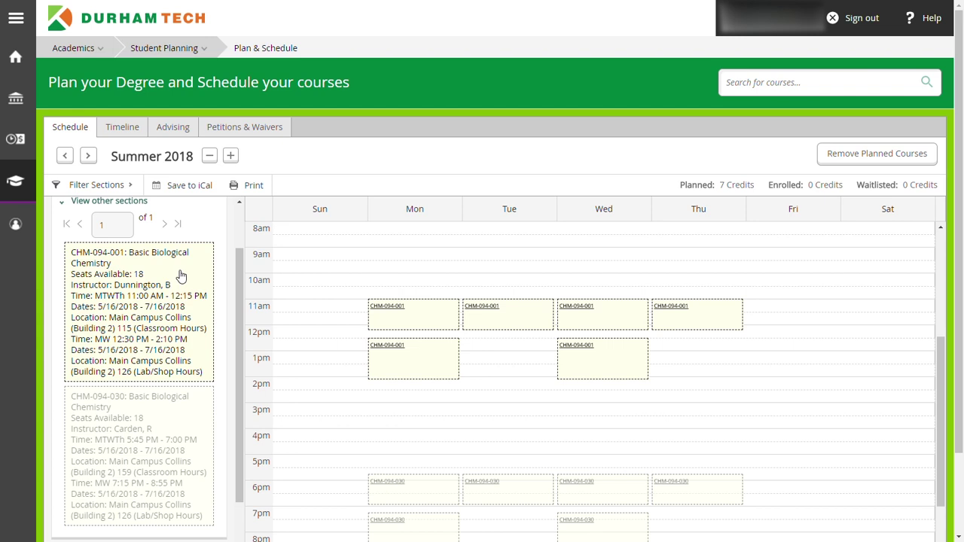
pyautogui.click(179, 275)
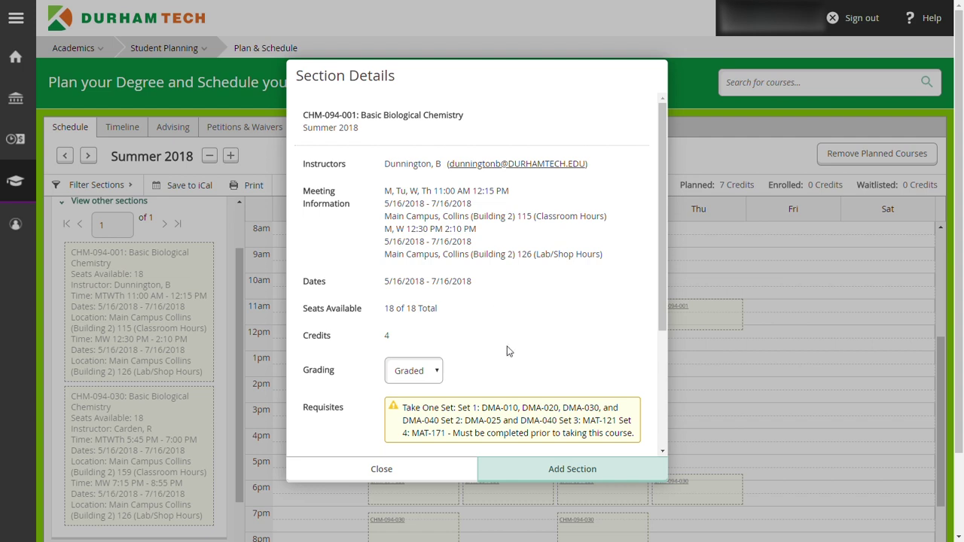
pyautogui.click(559, 470)
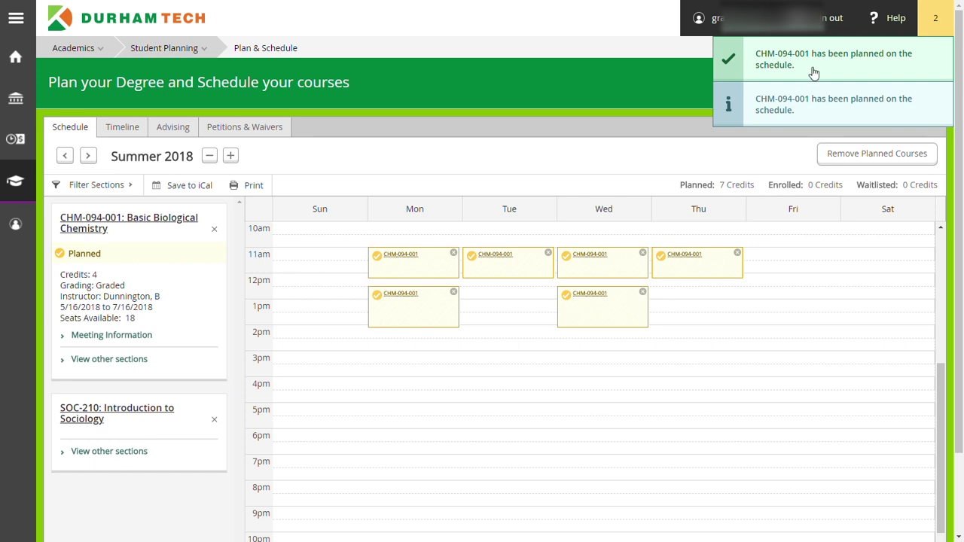
# Add the online section SOC-210-190 of Introduction to Sociology to the Summer 2018 schedule.
pyautogui.click(103, 453)
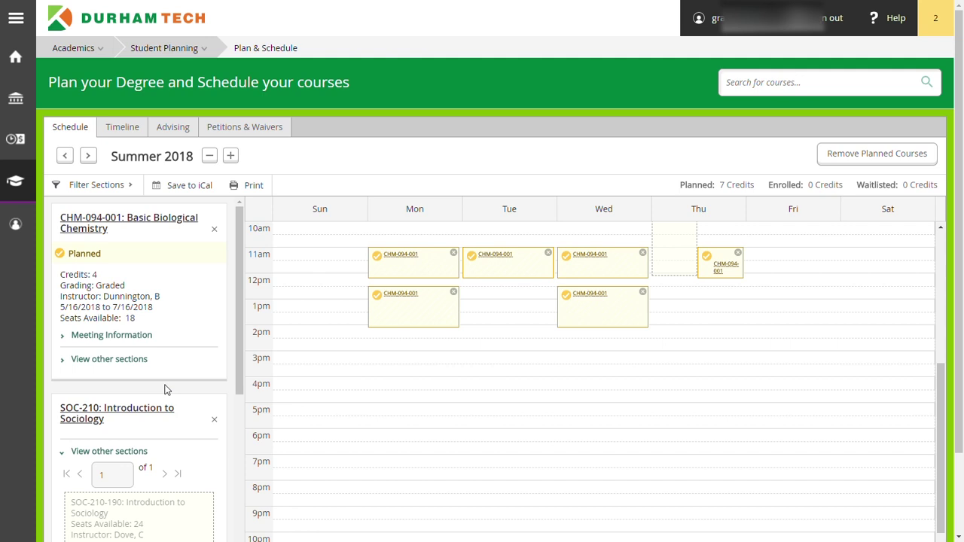
pyautogui.click(131, 454)
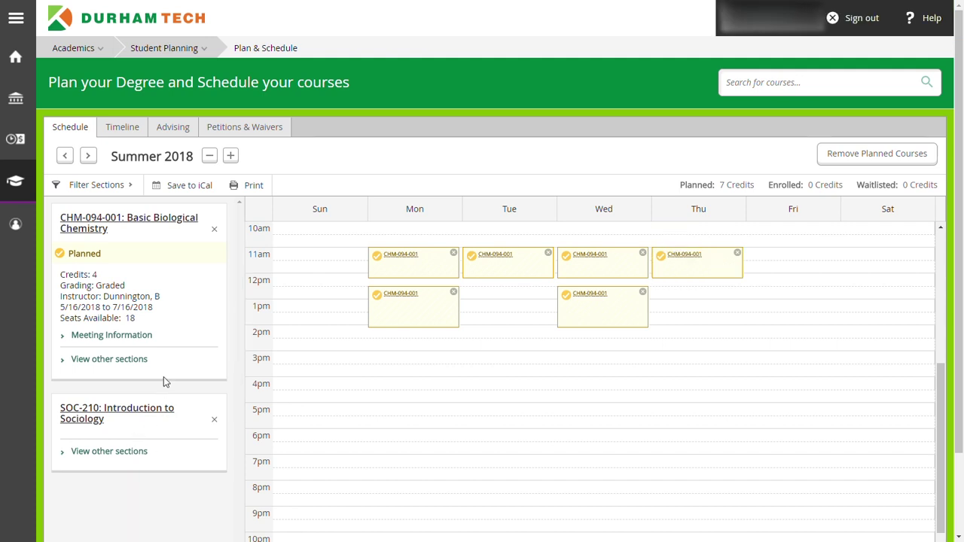
pyautogui.click(127, 452)
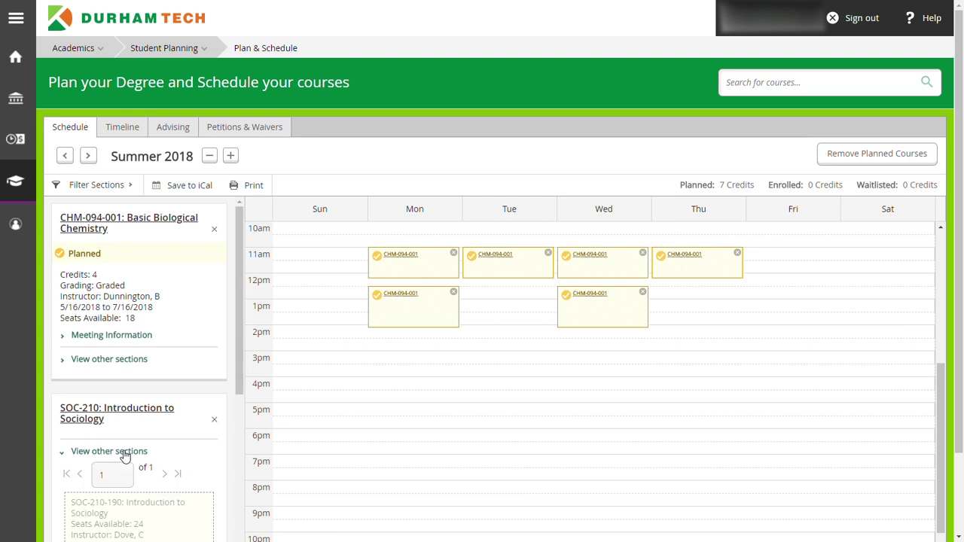
pyautogui.scroll(-3, 217, 389)
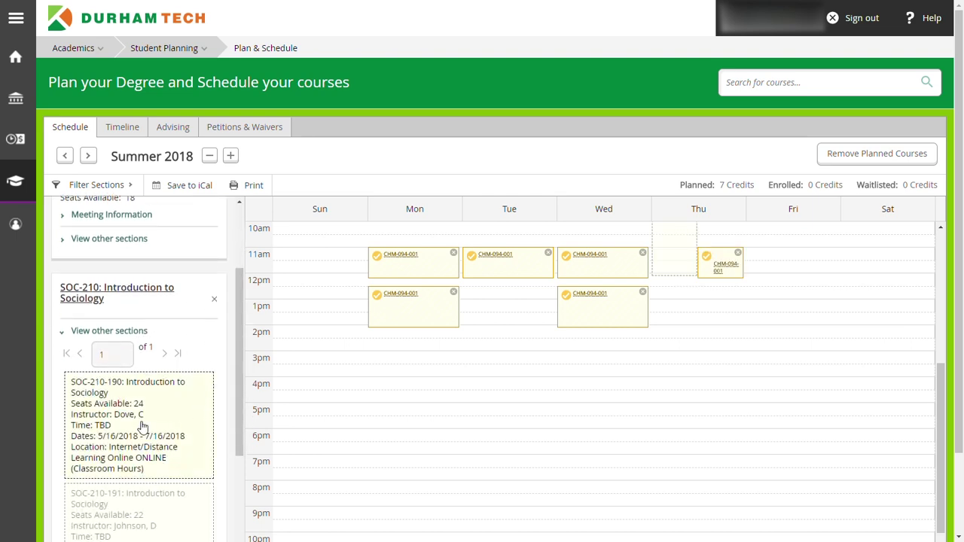
pyautogui.click(112, 463)
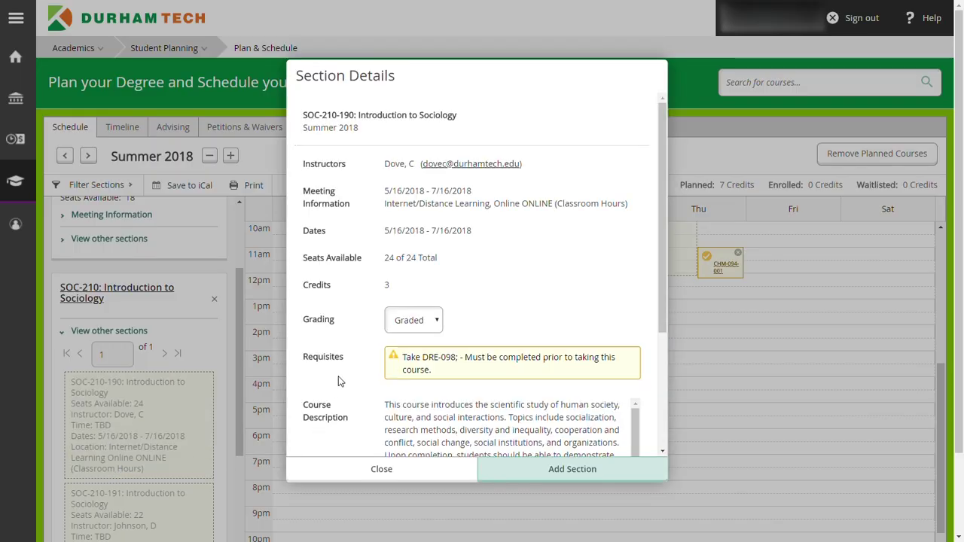
pyautogui.click(582, 472)
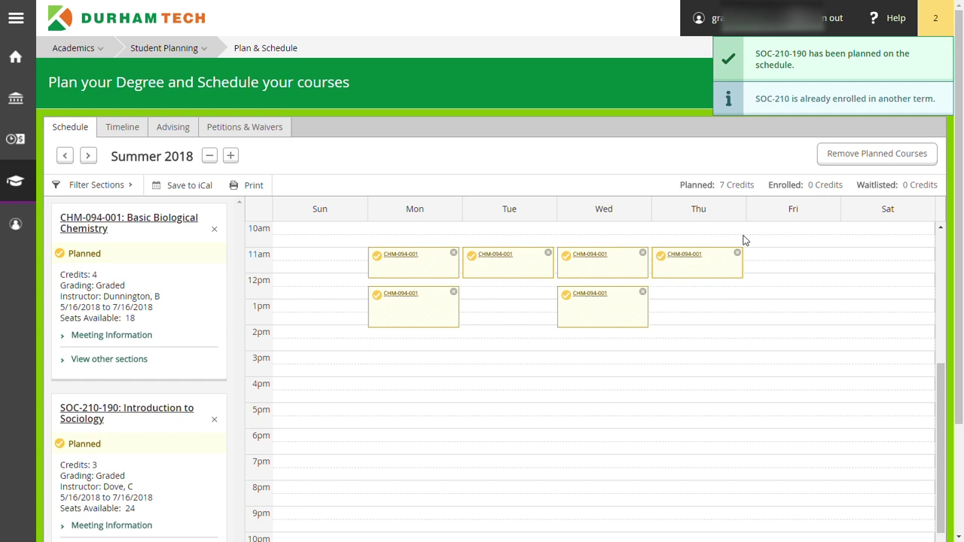
pyautogui.scroll(-2, 574, 217)
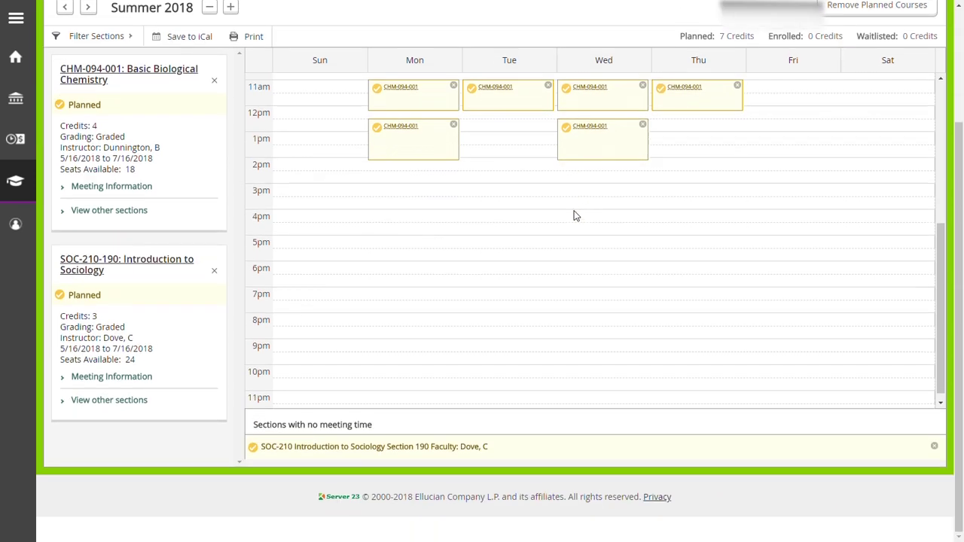